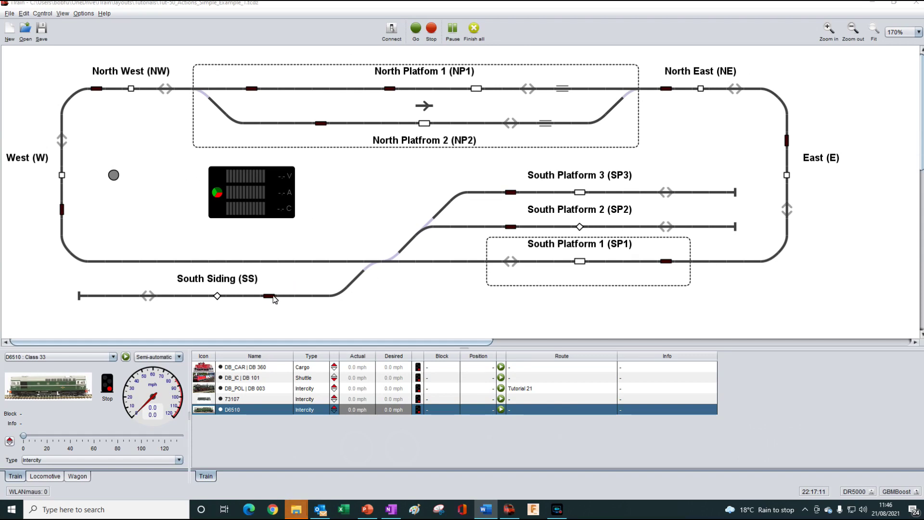
Test the light by switching the South Siding feedback on and off again.
{"action": "left_click", "coordinate": [272, 298]}
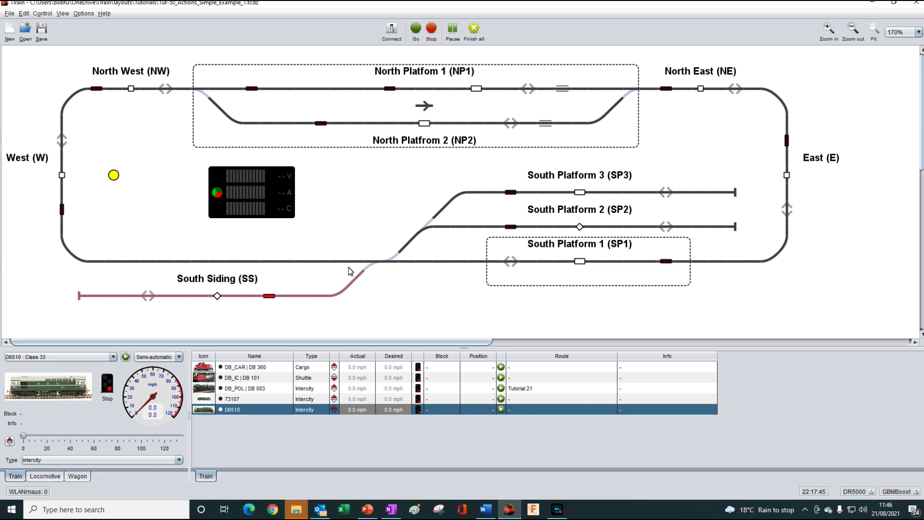
{"action": "left_click", "coordinate": [271, 297]}
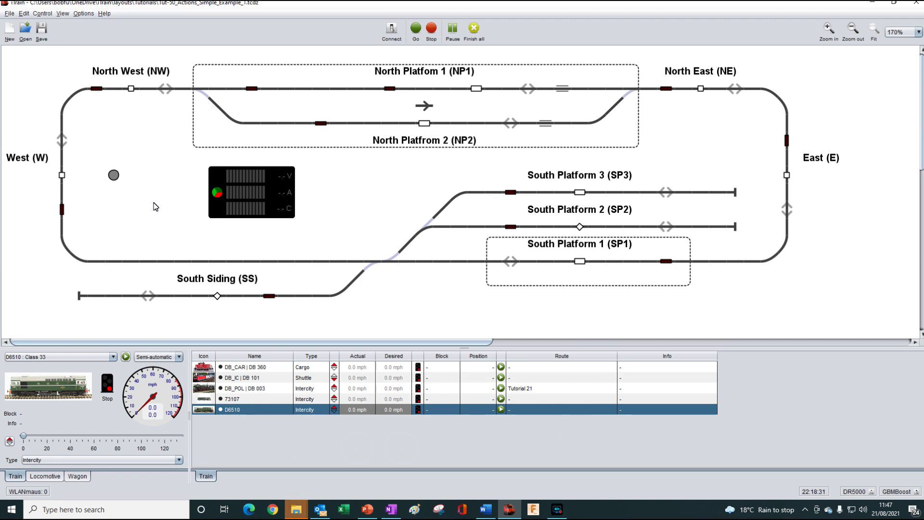
Deactivate the Light ON action in the action editor and close the editor.
{"action": "left_click", "coordinate": [24, 13]}
{"action": "left_click", "coordinate": [44, 85]}
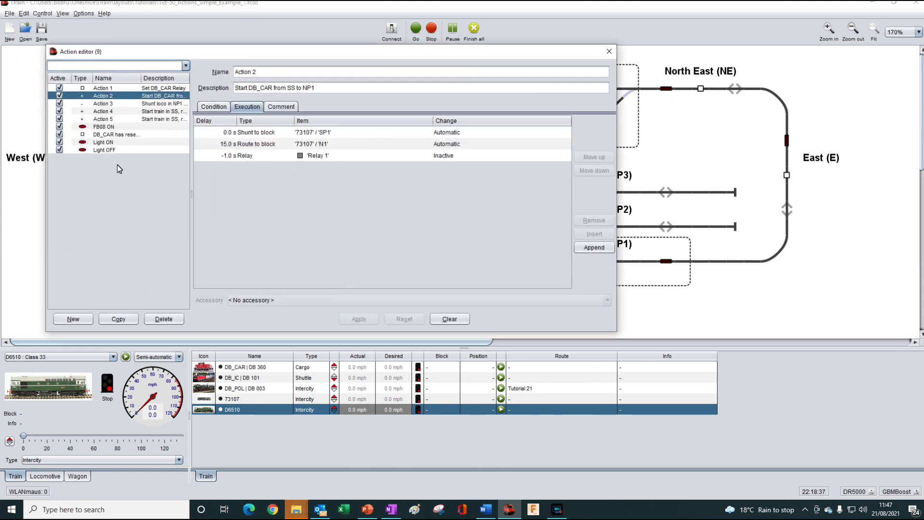
{"action": "left_click", "coordinate": [60, 142]}
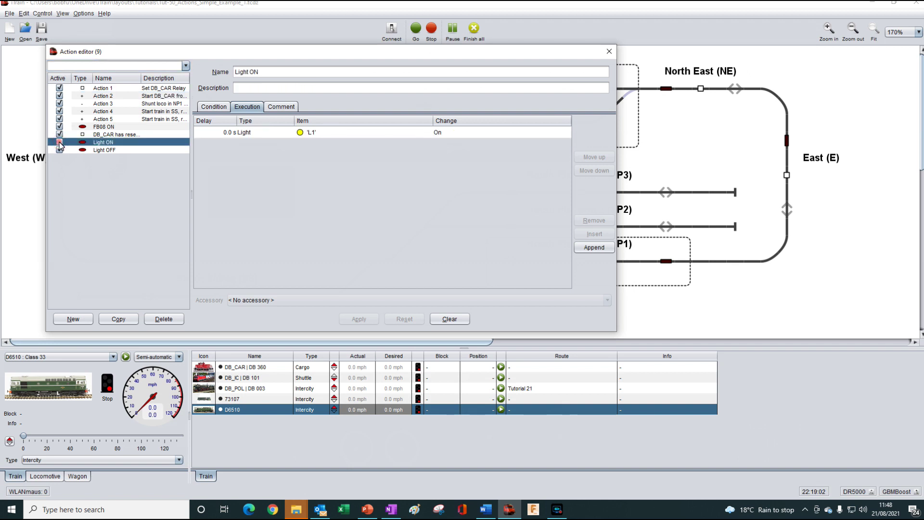
{"action": "left_click", "coordinate": [60, 142]}
{"action": "left_click", "coordinate": [609, 51]}
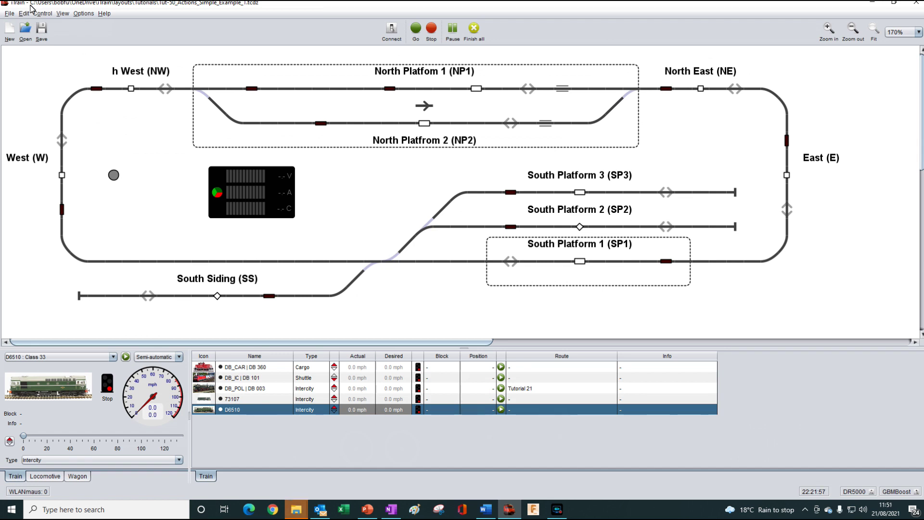
Open the switchboard for editing and place an action button just below the South Siding track.
{"action": "left_click", "coordinate": [24, 14]}
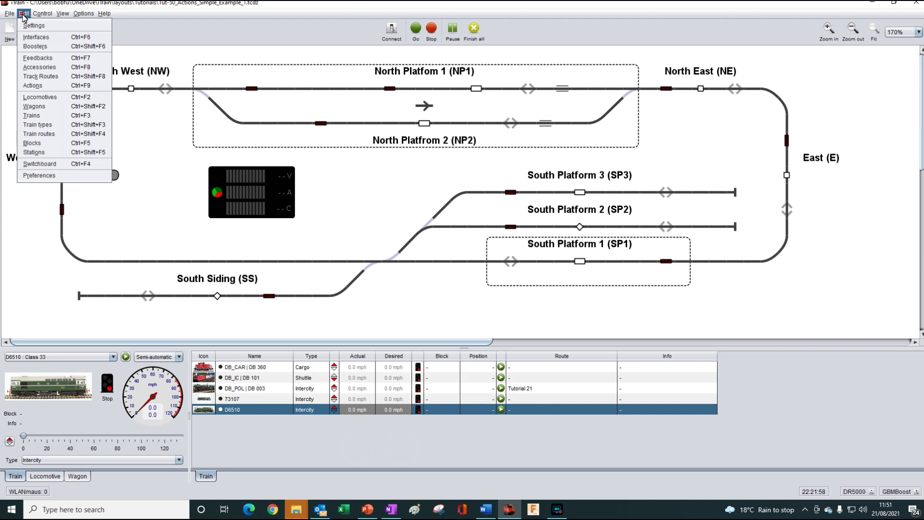
{"action": "left_click", "coordinate": [40, 164]}
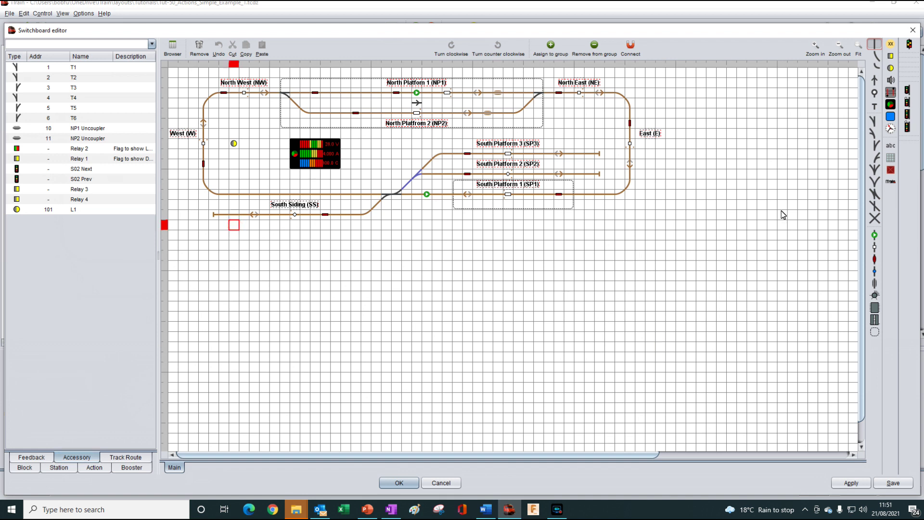
{"action": "left_click", "coordinate": [891, 116]}
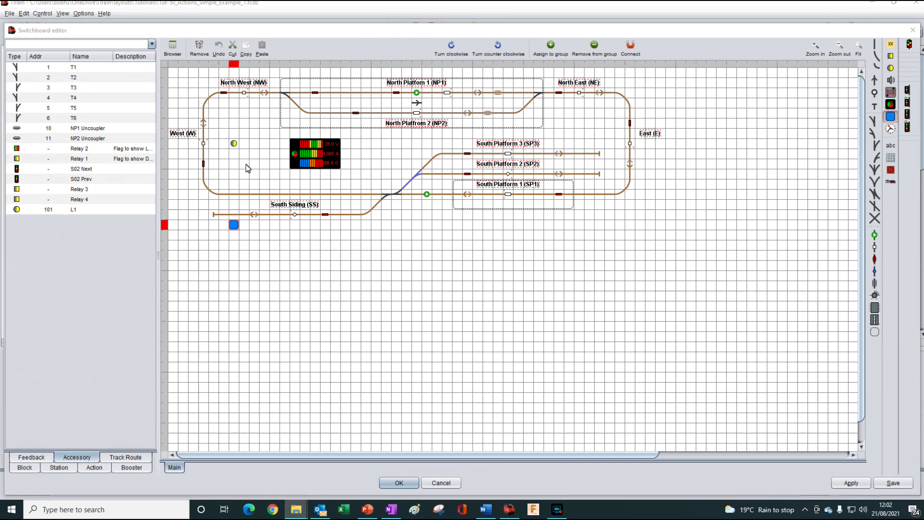
Assign the existing Light ON action to the new action button, reviewing its condition and execution before accepting.
{"action": "double_click", "coordinate": [233, 226]}
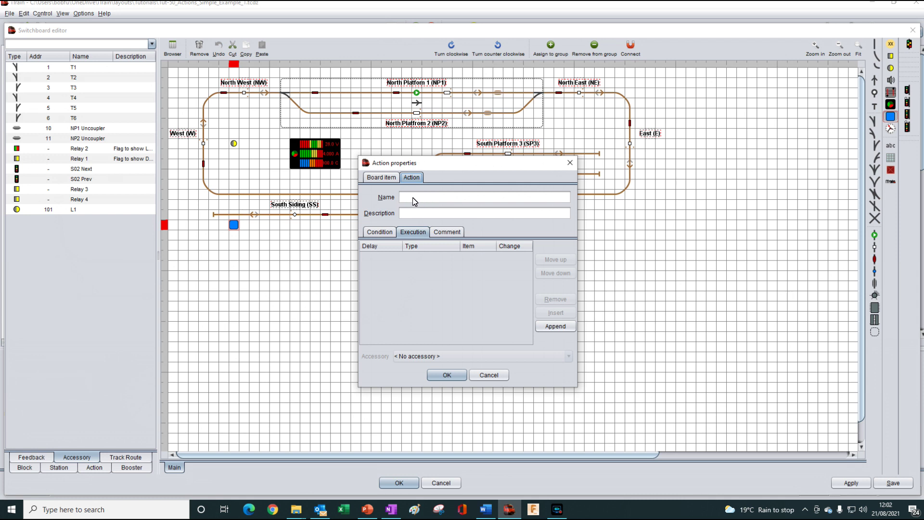
{"action": "left_click", "coordinate": [387, 179]}
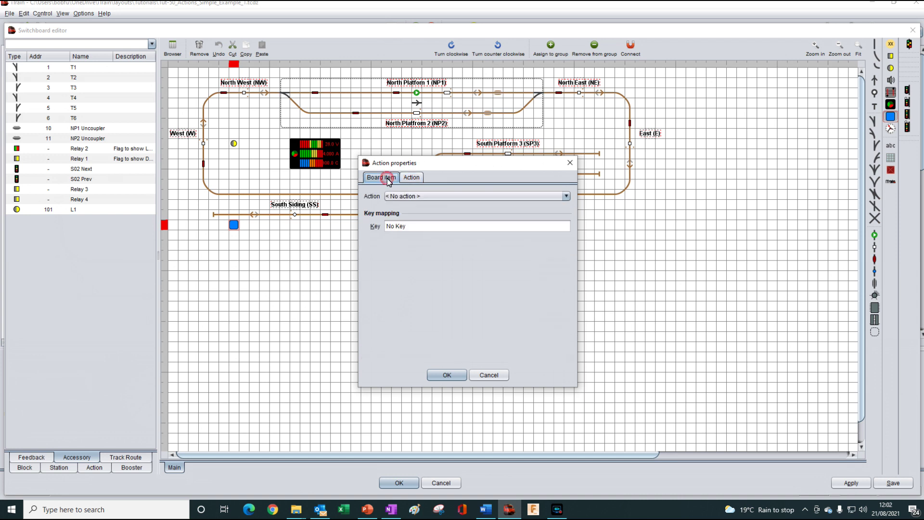
{"action": "left_click", "coordinate": [403, 197]}
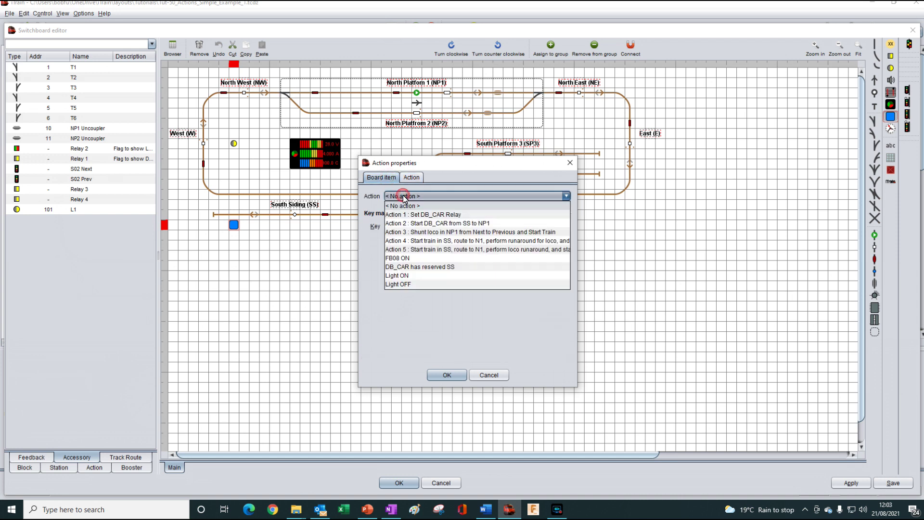
{"action": "left_click", "coordinate": [406, 275]}
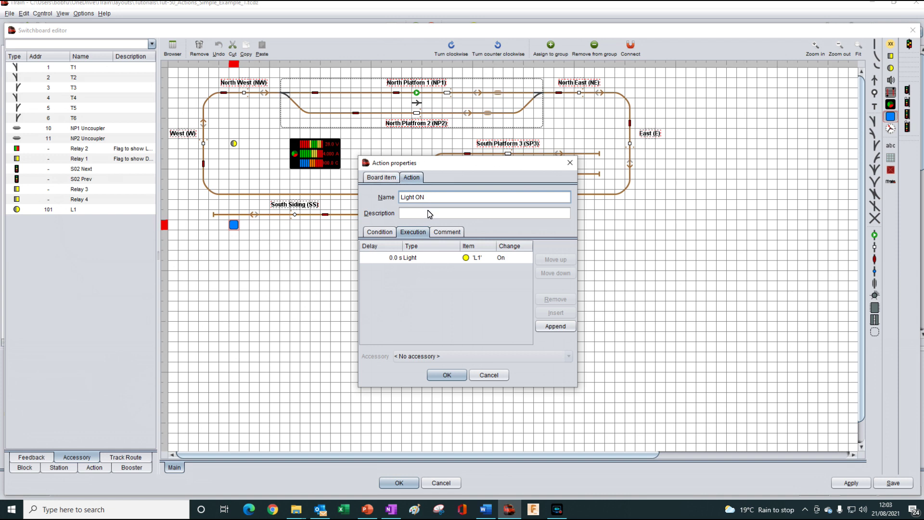
{"action": "left_click", "coordinate": [388, 236]}
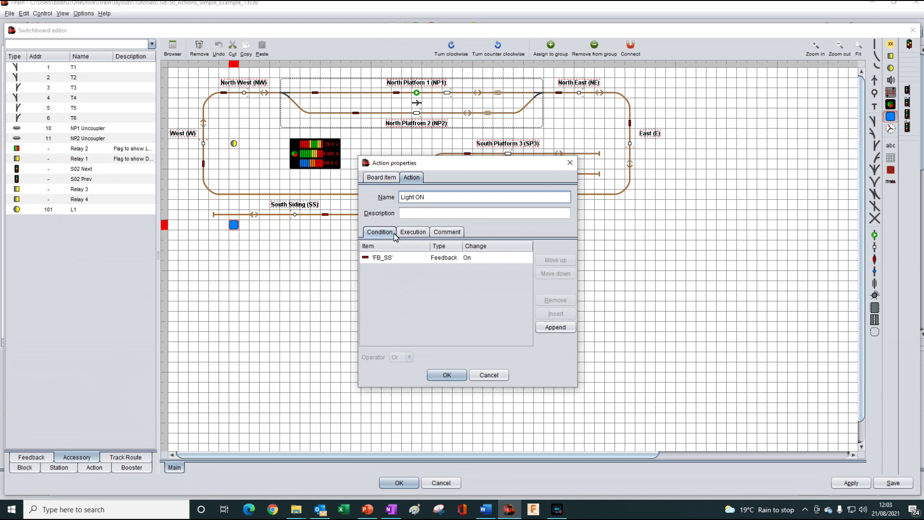
{"action": "left_click", "coordinate": [413, 233]}
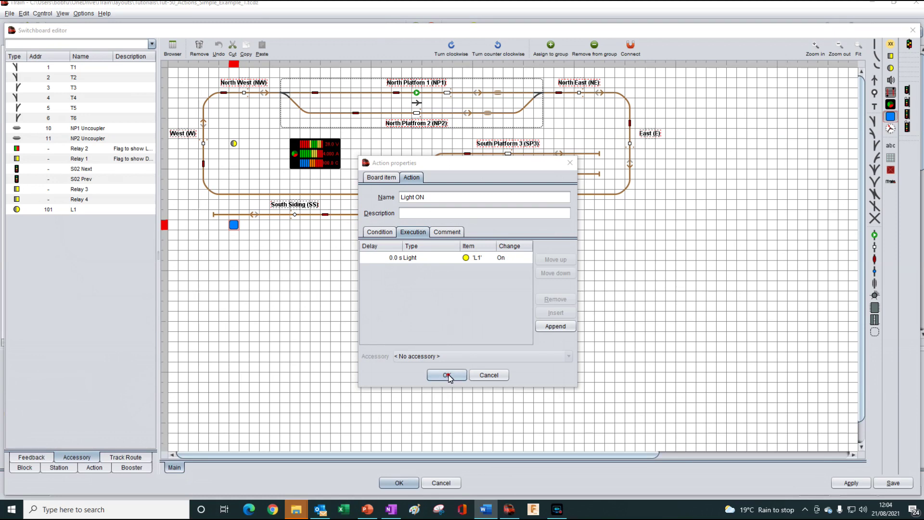
{"action": "left_click", "coordinate": [447, 376]}
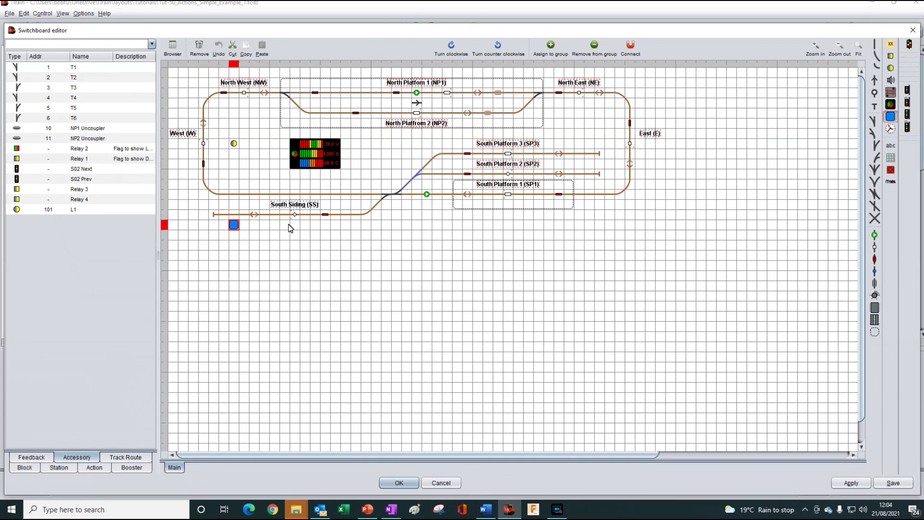
Place a second action button directly below the first and assign the existing Light OFF action to it.
{"action": "left_click", "coordinate": [236, 239]}
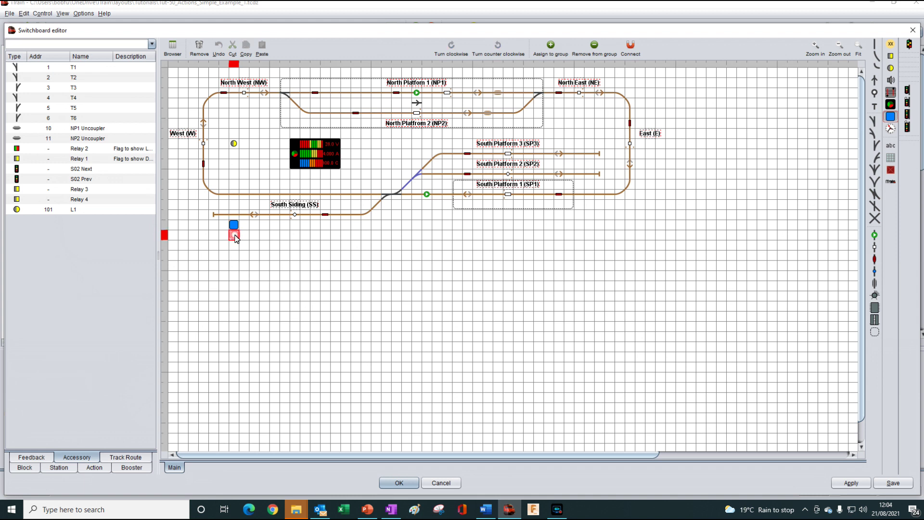
{"action": "left_click", "coordinate": [890, 117]}
{"action": "double_click", "coordinate": [234, 239]}
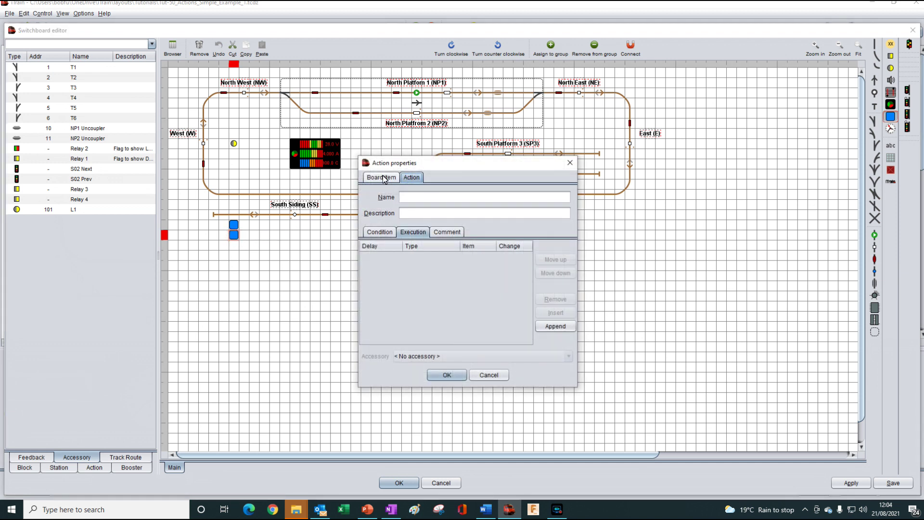
{"action": "left_click", "coordinate": [383, 178]}
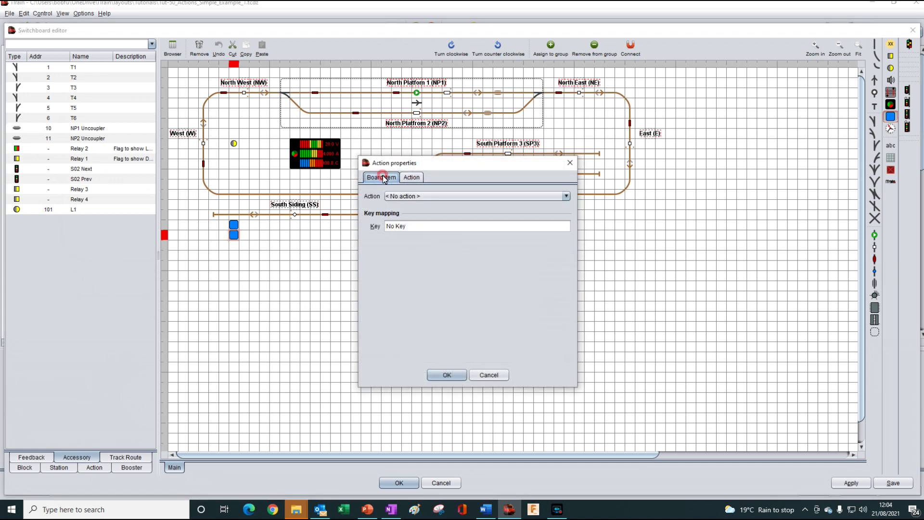
{"action": "left_click", "coordinate": [434, 195]}
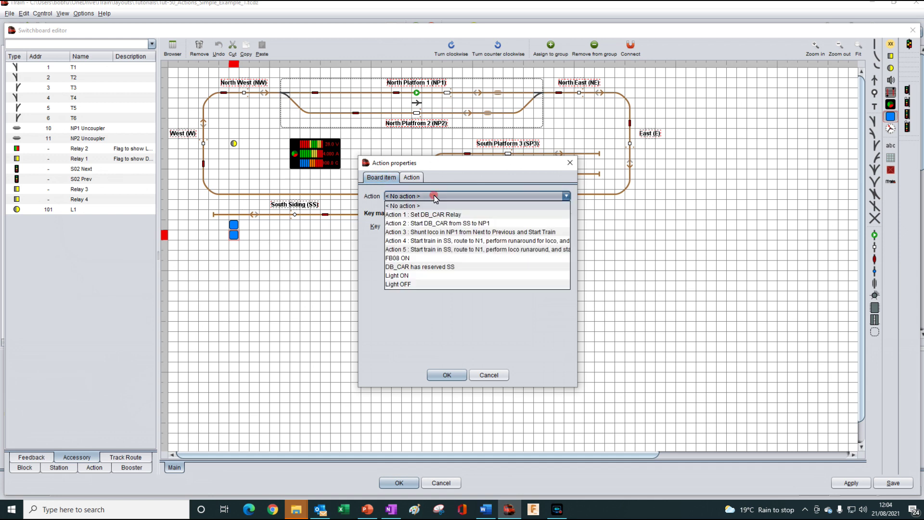
{"action": "left_click", "coordinate": [404, 283]}
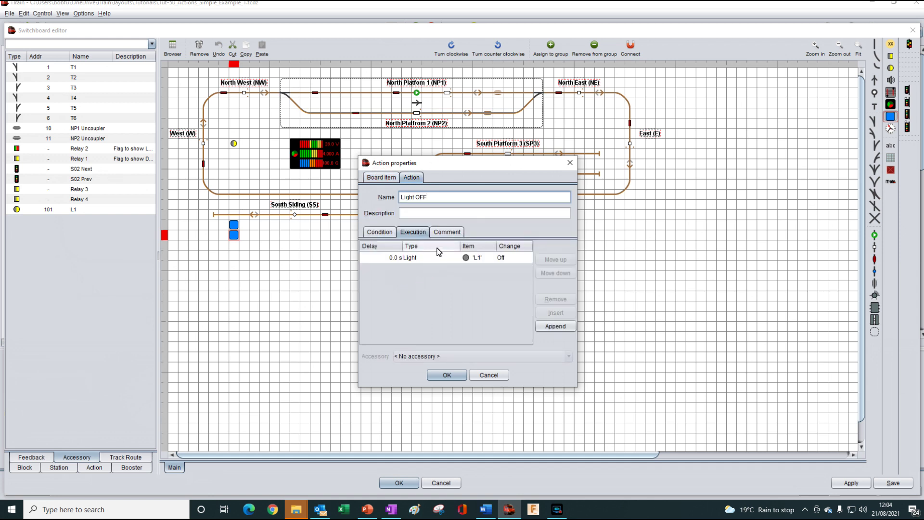
{"action": "left_click", "coordinate": [384, 233]}
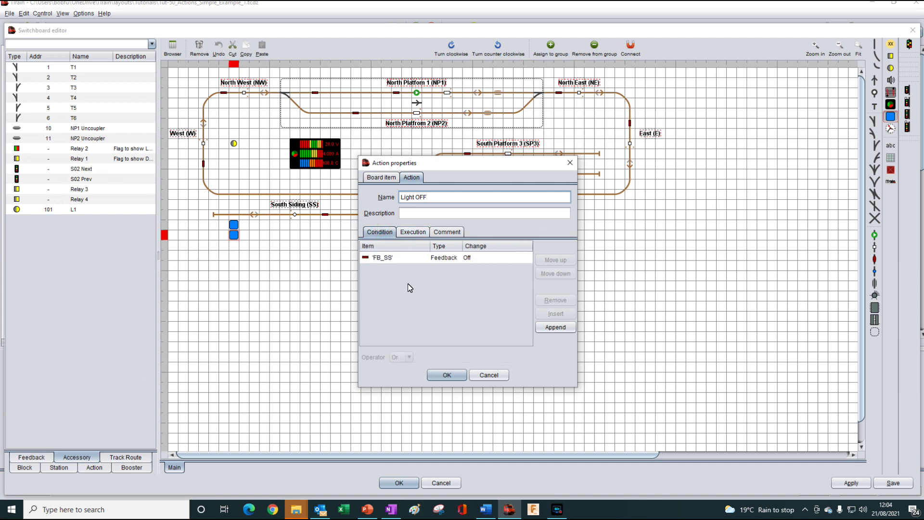
{"action": "left_click", "coordinate": [446, 375]}
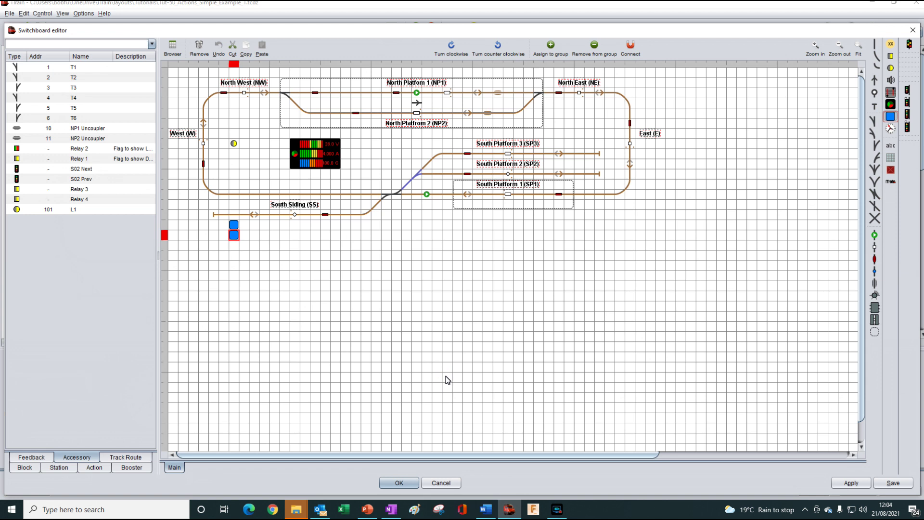
Place a text item in the grid cell beside each of the two action buttons.
{"action": "left_click", "coordinate": [245, 226]}
{"action": "left_click", "coordinate": [894, 147]}
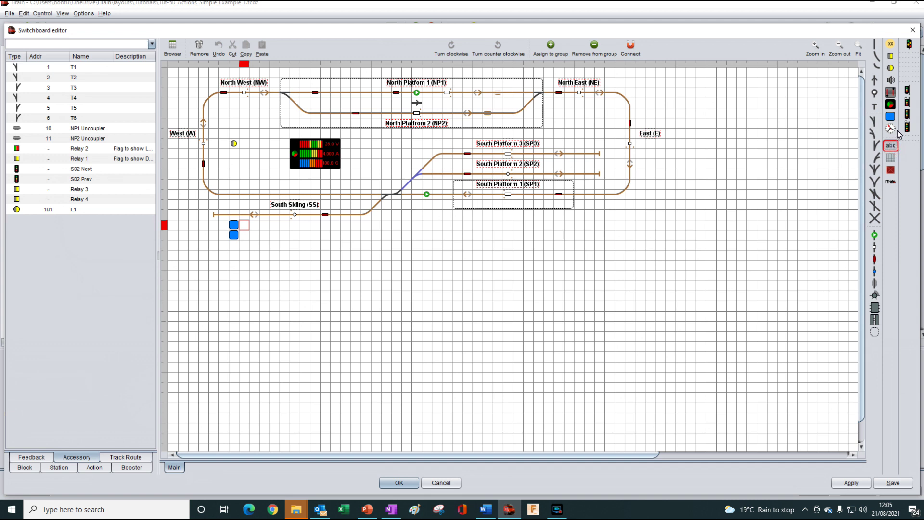
{"action": "left_click", "coordinate": [892, 146]}
{"action": "left_click", "coordinate": [247, 237]}
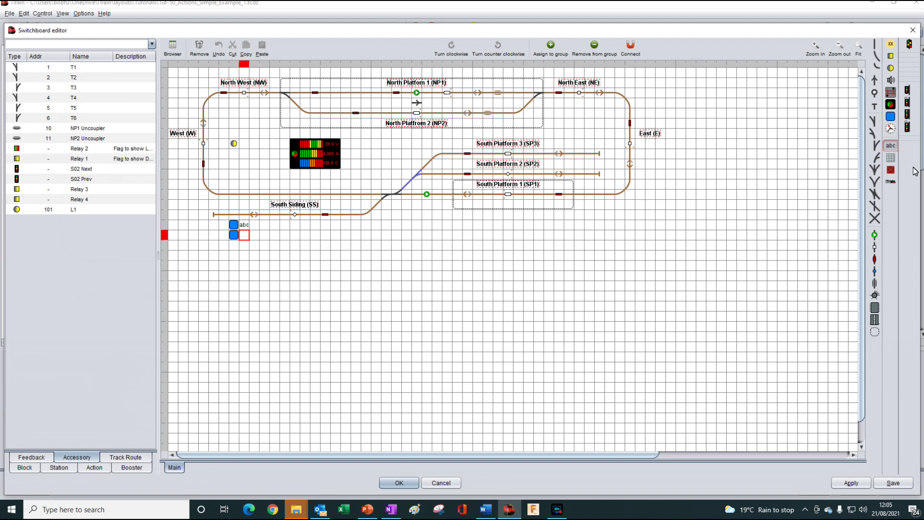
{"action": "left_click", "coordinate": [892, 146]}
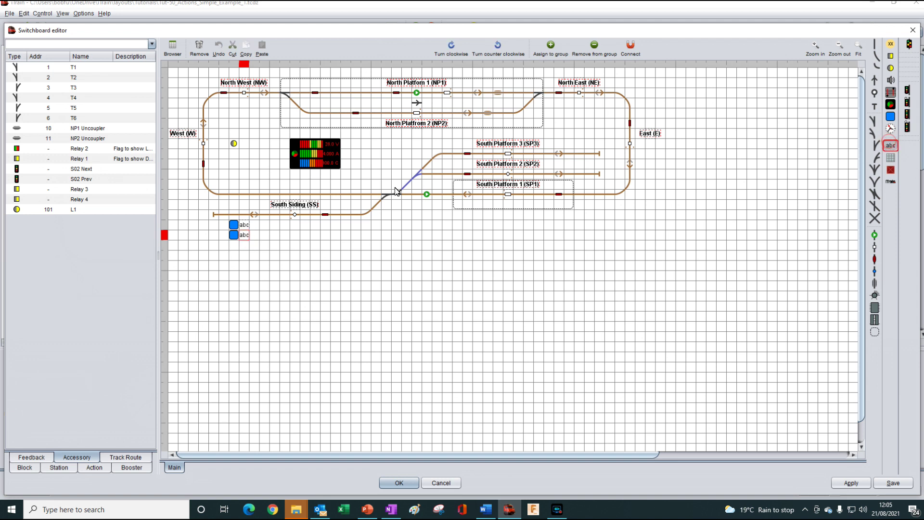
Label the upper action button "Light ON" using its text item, with Left horizontal alignment.
{"action": "double_click", "coordinate": [245, 226]}
{"action": "left_click", "coordinate": [41, 86]}
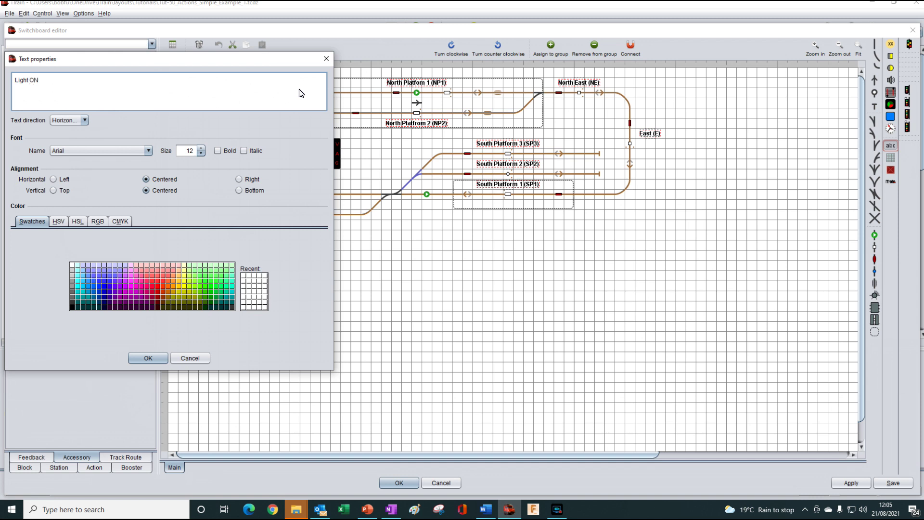
{"action": "left_click", "coordinate": [53, 179]}
{"action": "left_click", "coordinate": [147, 358]}
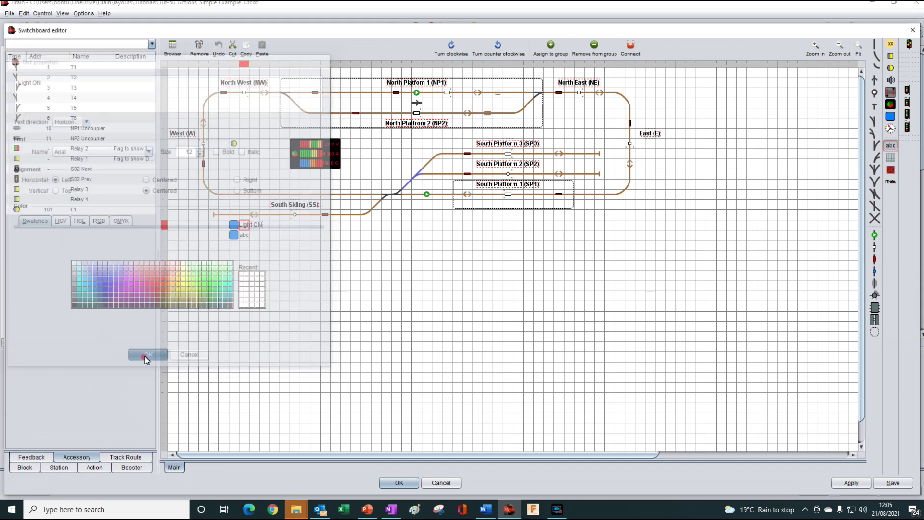
Label the lower action button "Light OFF" with Left horizontal alignment, and apply the switchboard changes.
{"action": "double_click", "coordinate": [245, 239]}
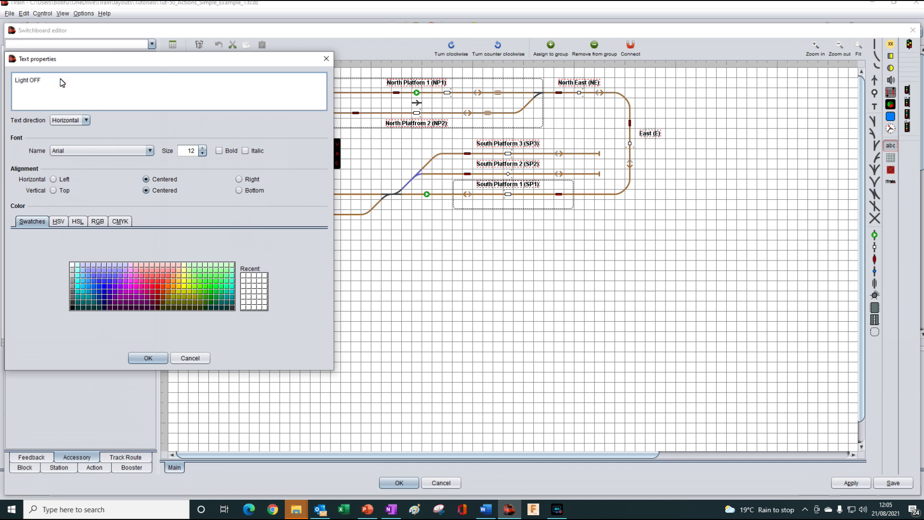
{"action": "left_click", "coordinate": [53, 179]}
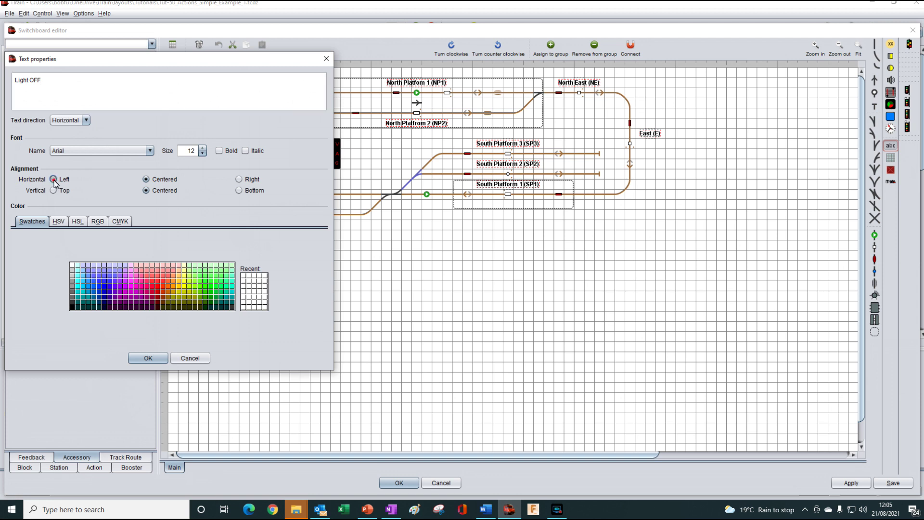
{"action": "left_click", "coordinate": [150, 361]}
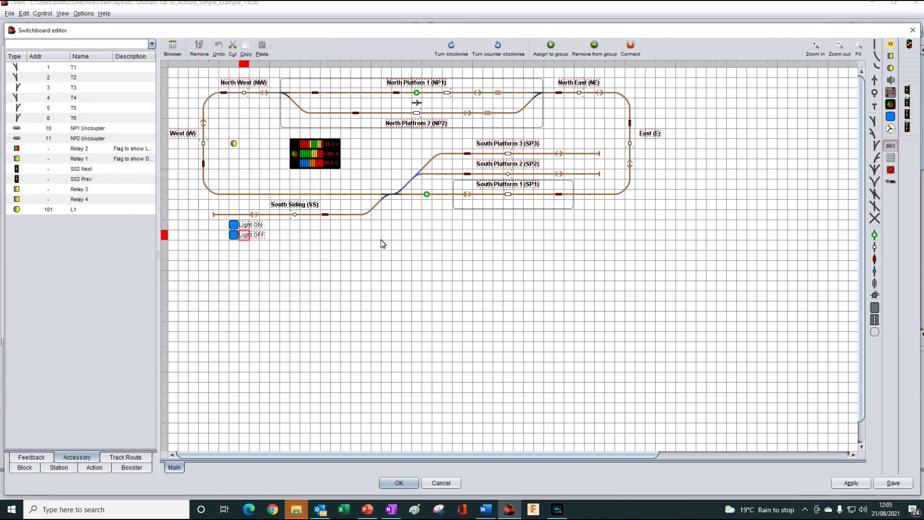
{"action": "left_click", "coordinate": [850, 483]}
{"action": "left_click", "coordinate": [402, 483]}
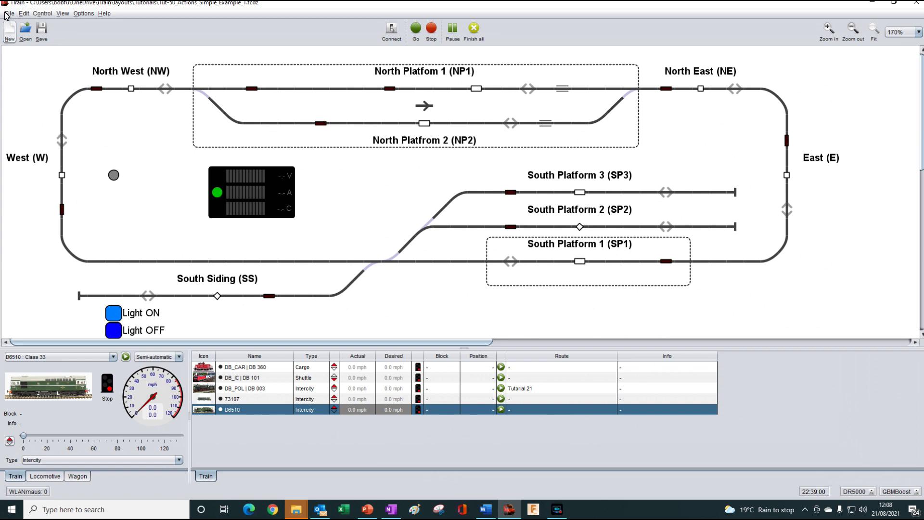
Check in the action editor whether the Light ON and Light OFF actions are active, keeping the new buttons in view.
{"action": "left_click", "coordinate": [22, 15]}
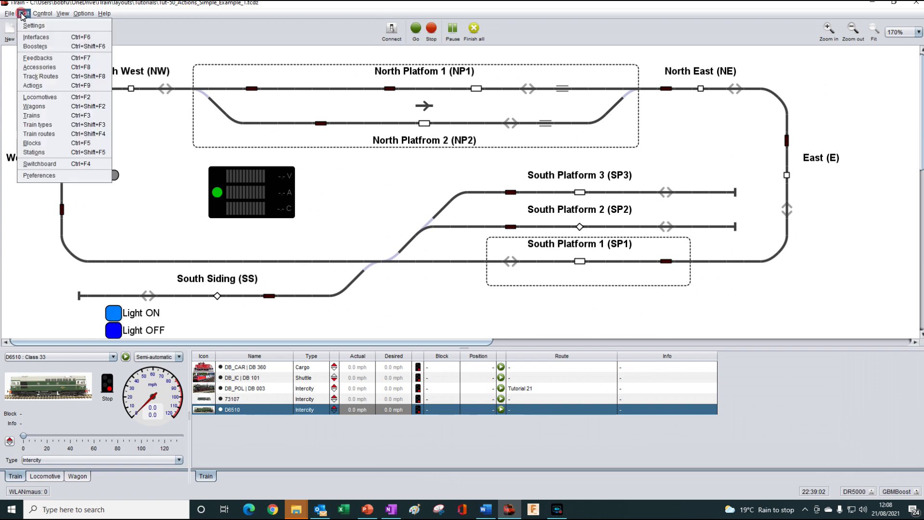
{"action": "left_click", "coordinate": [32, 86]}
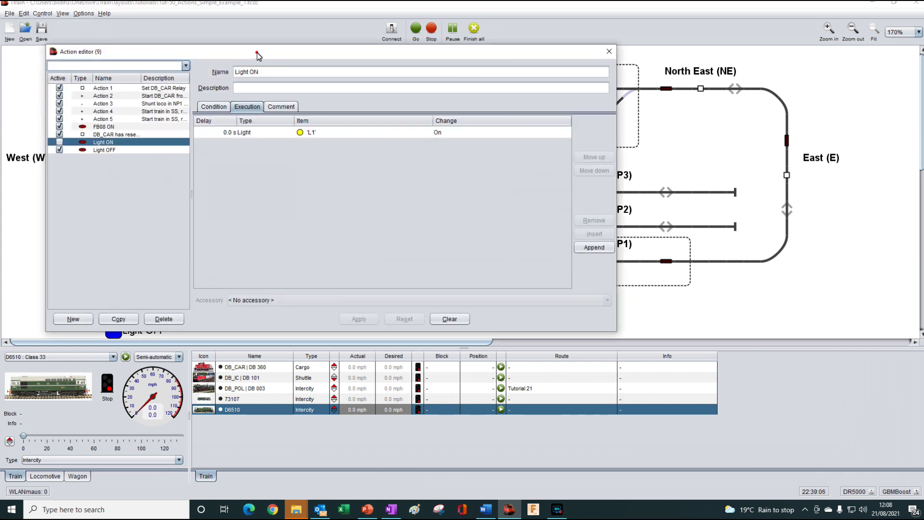
{"action": "left_click_drag", "start_coordinate": [257, 53], "coordinate": [461, 29]}
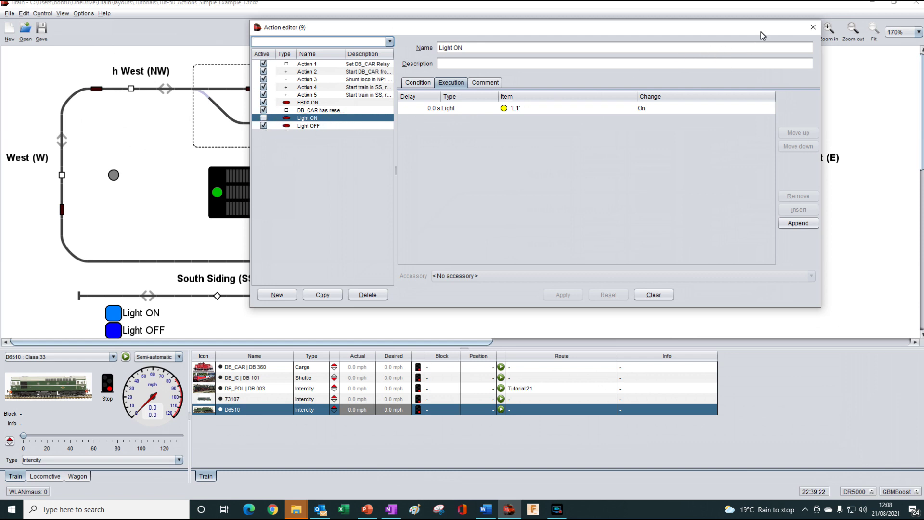
{"action": "left_click", "coordinate": [813, 27]}
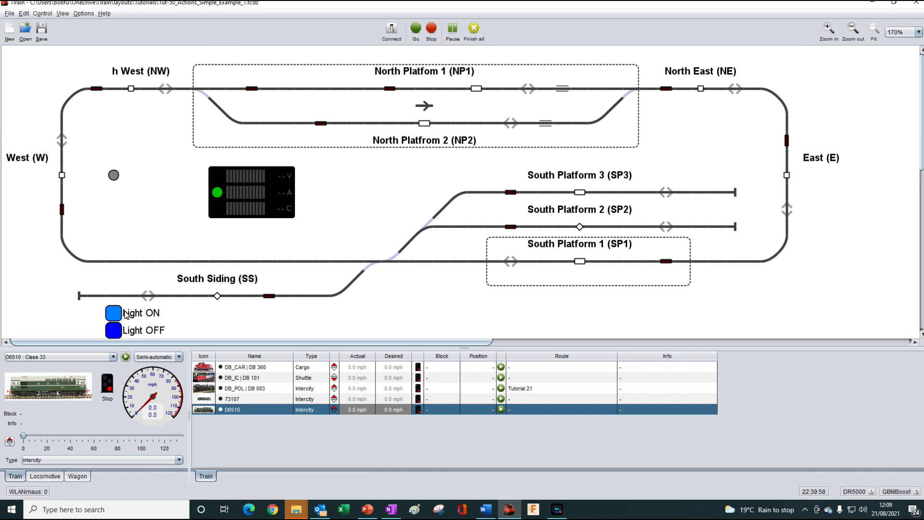
Switch the South Siding feedback on and off to test the light while the Light ON action is deactivated.
{"action": "left_click", "coordinate": [269, 296]}
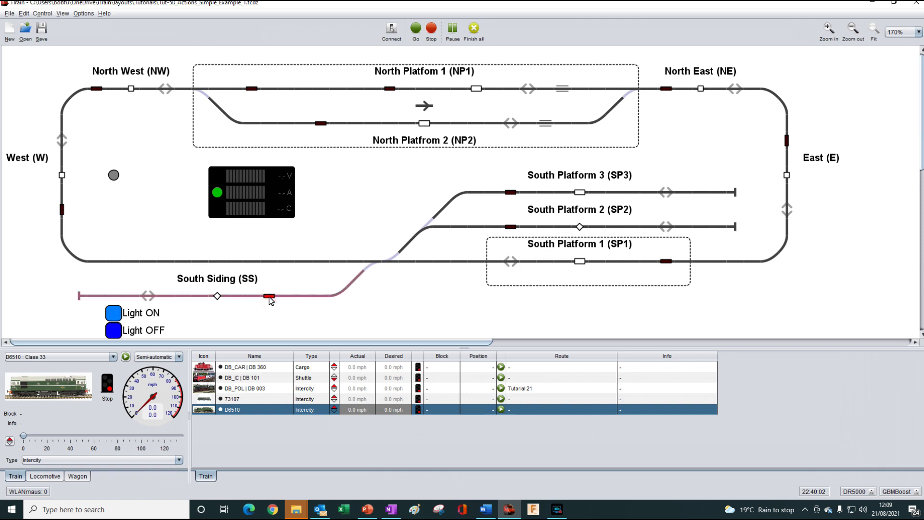
{"action": "left_click", "coordinate": [270, 296]}
{"action": "left_click", "coordinate": [269, 296]}
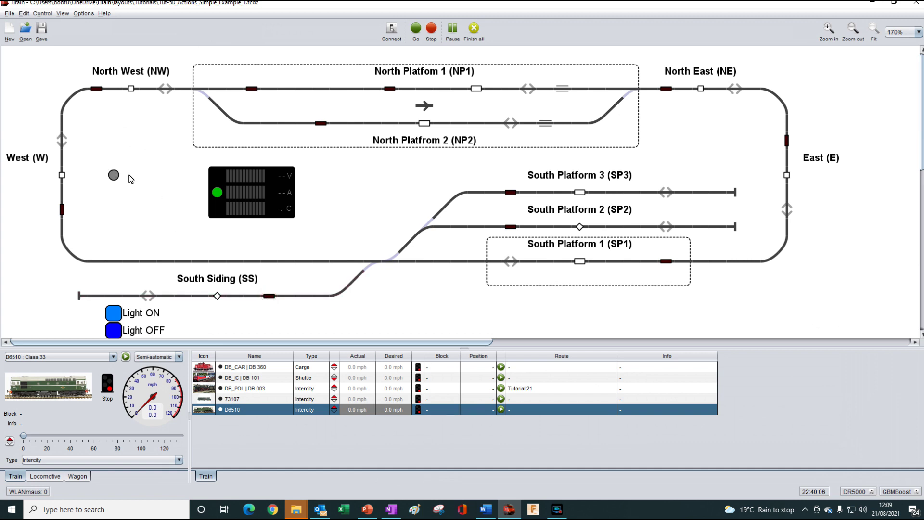
Reactivate the Light ON action on the switchboard and test it by switching the South Siding feedback on and off.
{"action": "left_click", "coordinate": [114, 313]}
{"action": "left_click", "coordinate": [270, 296]}
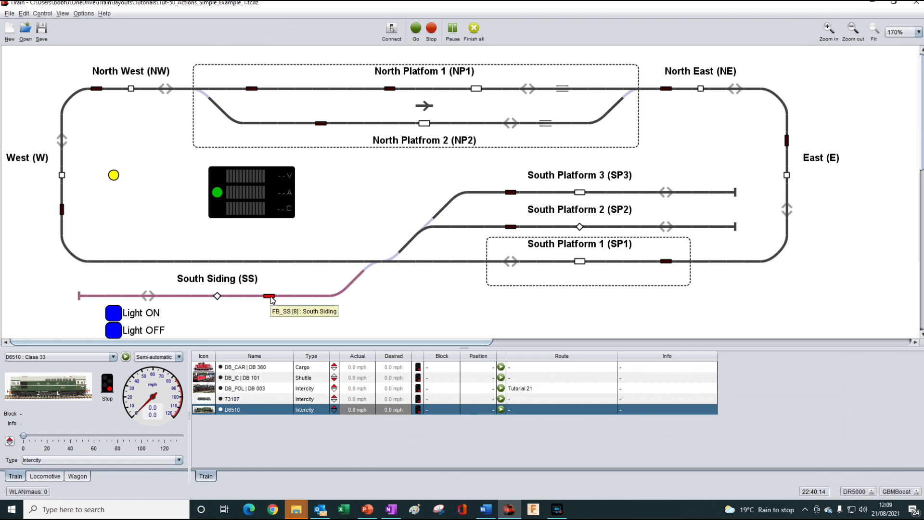
{"action": "left_click", "coordinate": [270, 296]}
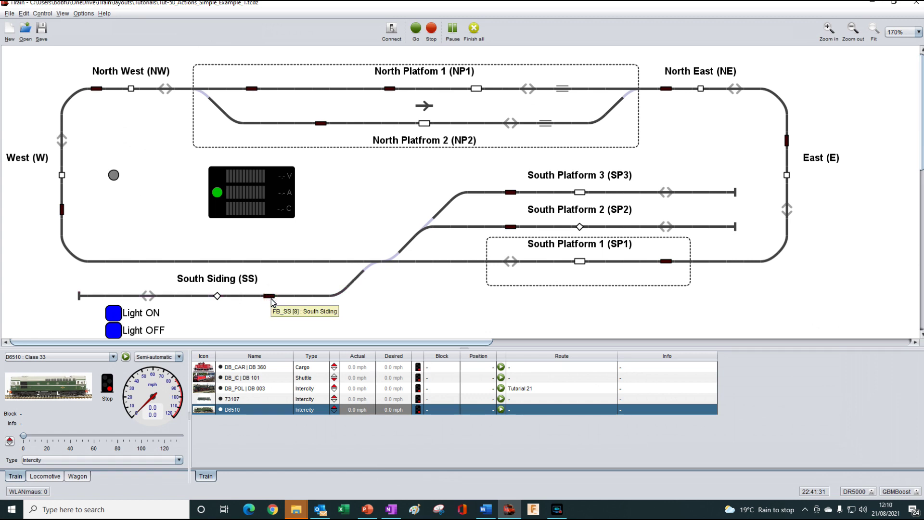
Toggle the South Siding feedback repeatedly to test the light with both actions active, leaving the feedback off.
{"action": "left_click", "coordinate": [271, 300]}
{"action": "left_click", "coordinate": [272, 300]}
{"action": "left_click", "coordinate": [271, 300]}
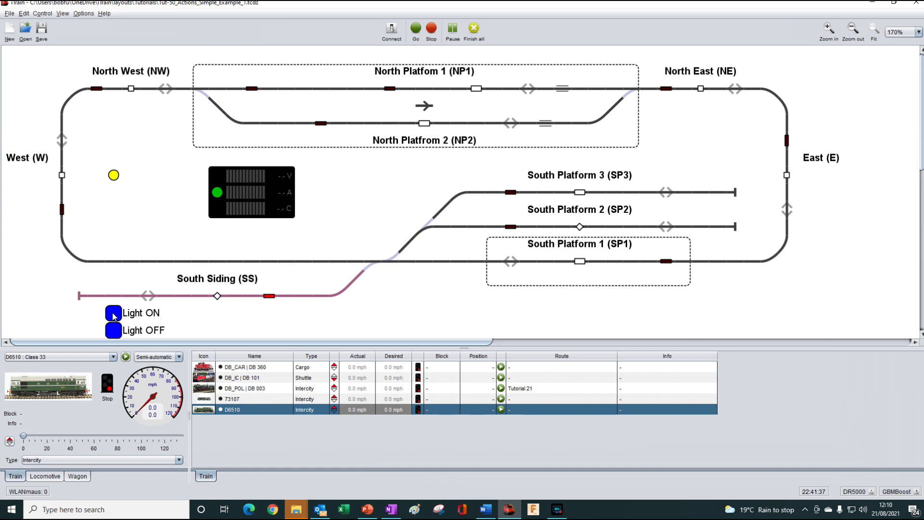
{"action": "left_click", "coordinate": [272, 300]}
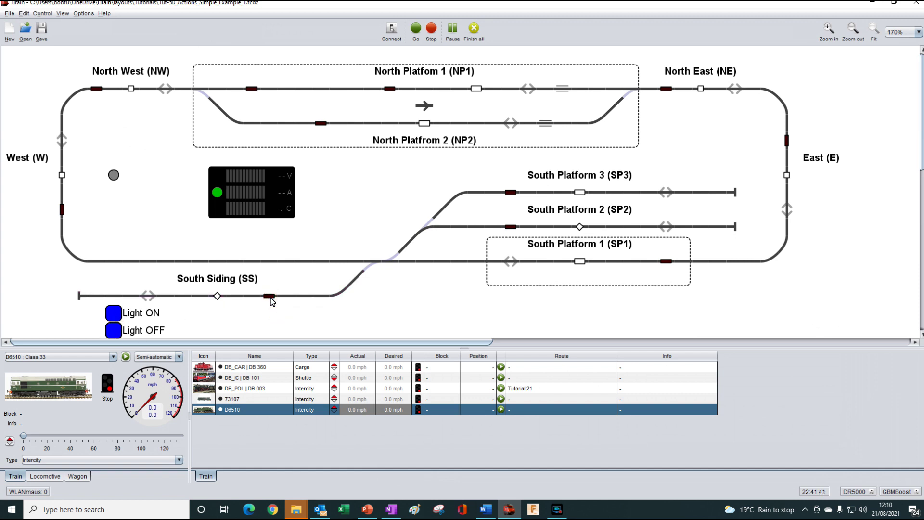
{"action": "left_click", "coordinate": [272, 300]}
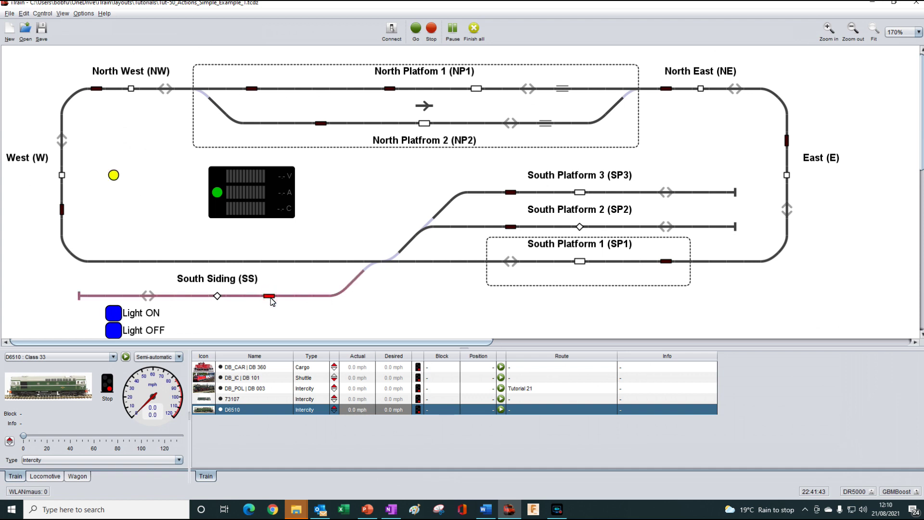
{"action": "left_click", "coordinate": [270, 296]}
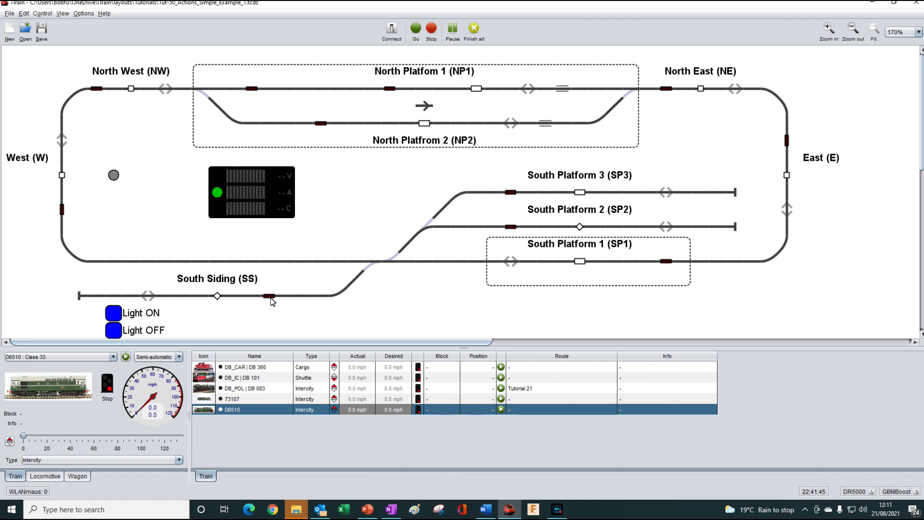
{"action": "left_click", "coordinate": [270, 297]}
{"action": "left_click", "coordinate": [271, 298]}
{"action": "left_click", "coordinate": [271, 297]}
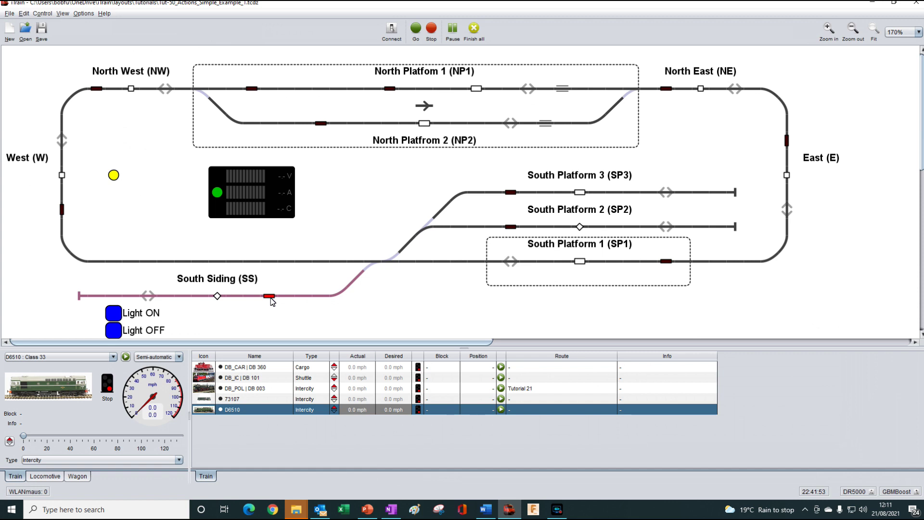
{"action": "left_click", "coordinate": [271, 297]}
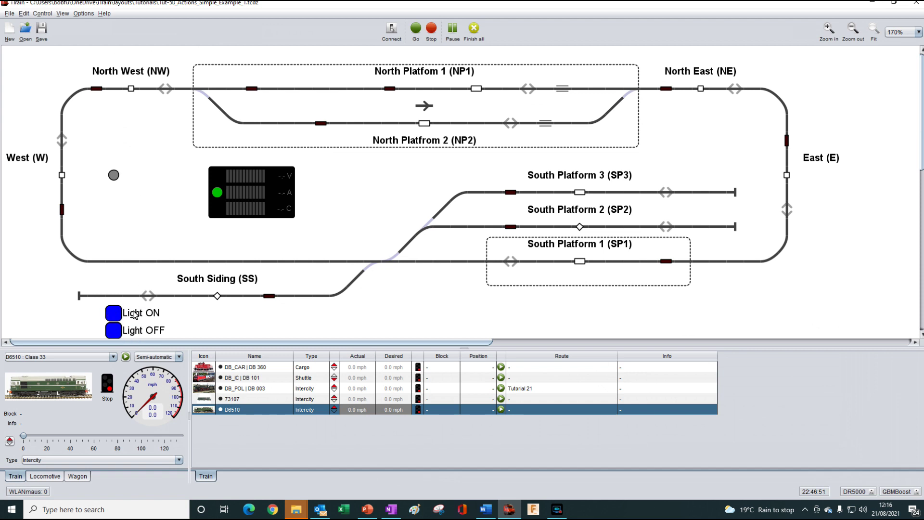
Review the execution lists of Action 4 and Action 3 in the action editor, and close the editor.
{"action": "left_click", "coordinate": [25, 16]}
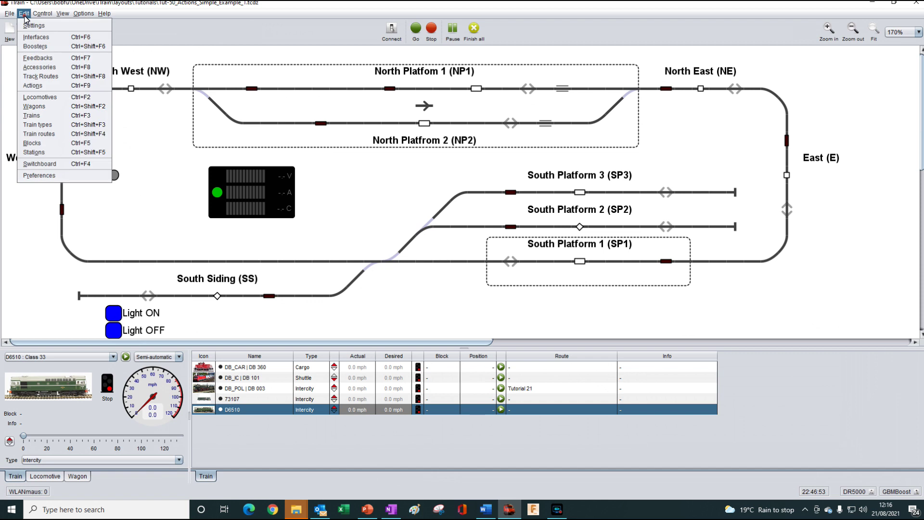
{"action": "left_click", "coordinate": [40, 87]}
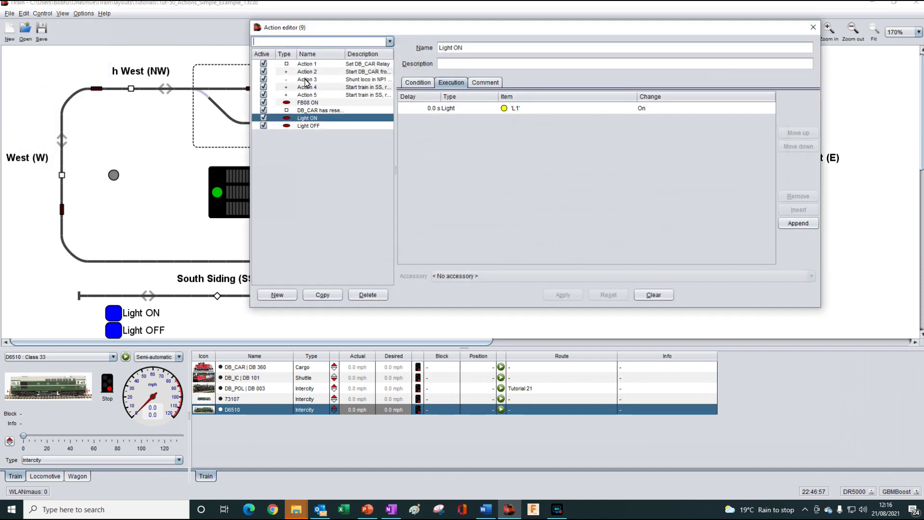
{"action": "left_click", "coordinate": [308, 87]}
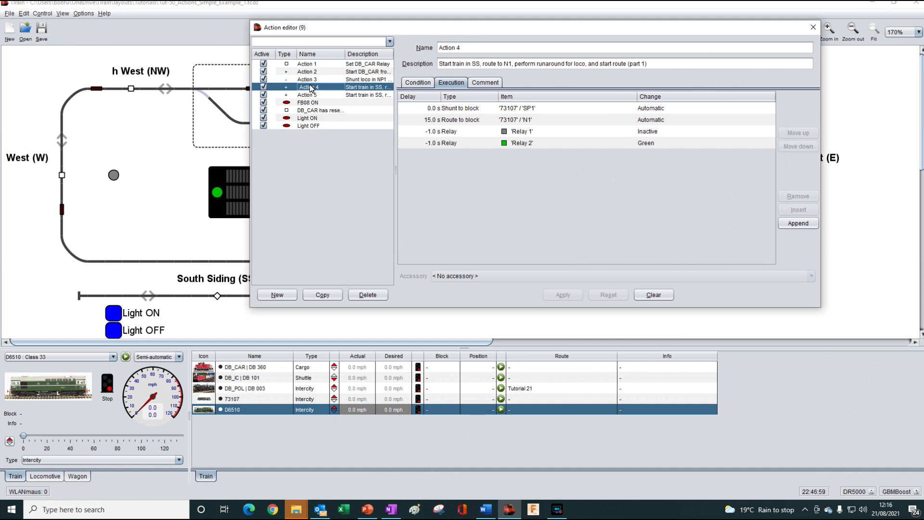
{"action": "left_click", "coordinate": [308, 80]}
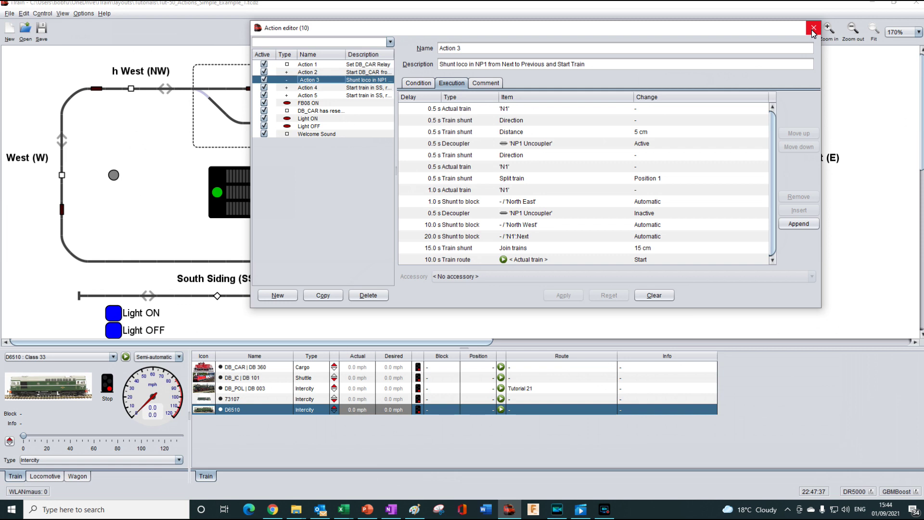
{"action": "left_click", "coordinate": [813, 29]}
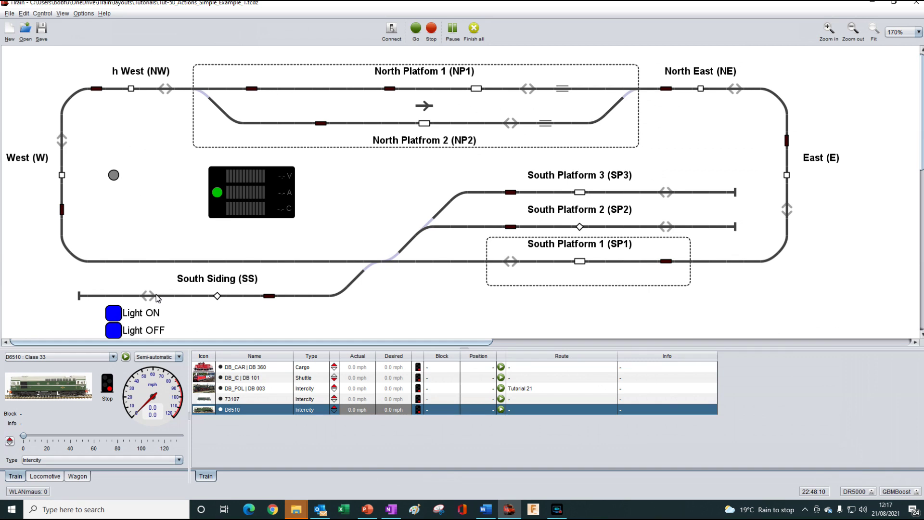
Execute the Light ON action directly from its switchboard button.
{"action": "left_click", "coordinate": [117, 316]}
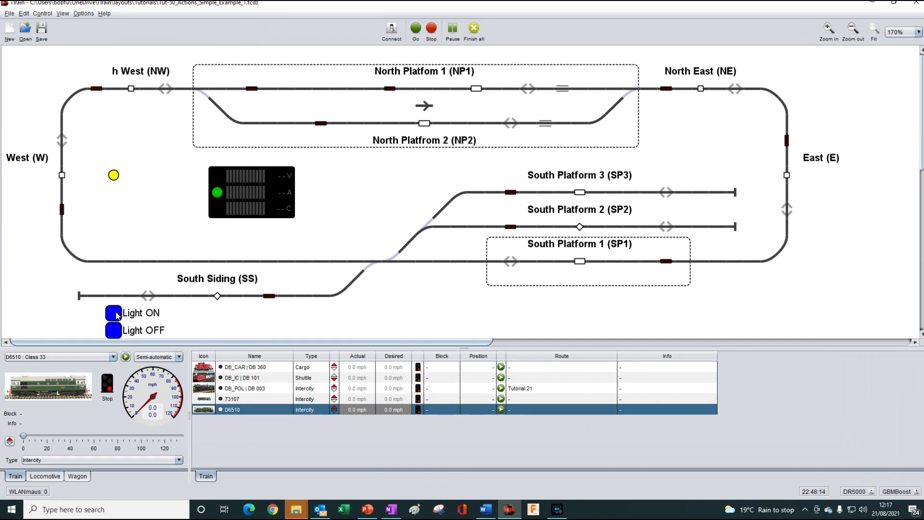